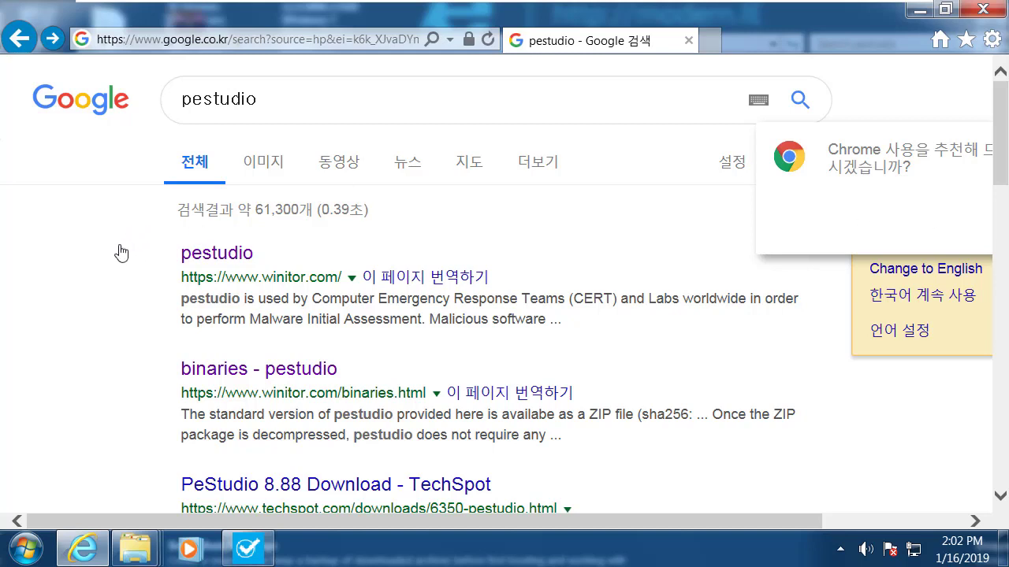
# Open the pestudio website from the Google results and view the pestudio 8.88 download on its binaries page.
pyautogui.press('Num_Lock')
pyautogui.moveTo(302, 101); pyautogui.dragTo(155, 139)
pyautogui.click(147, 231)
pyautogui.click(247, 260)
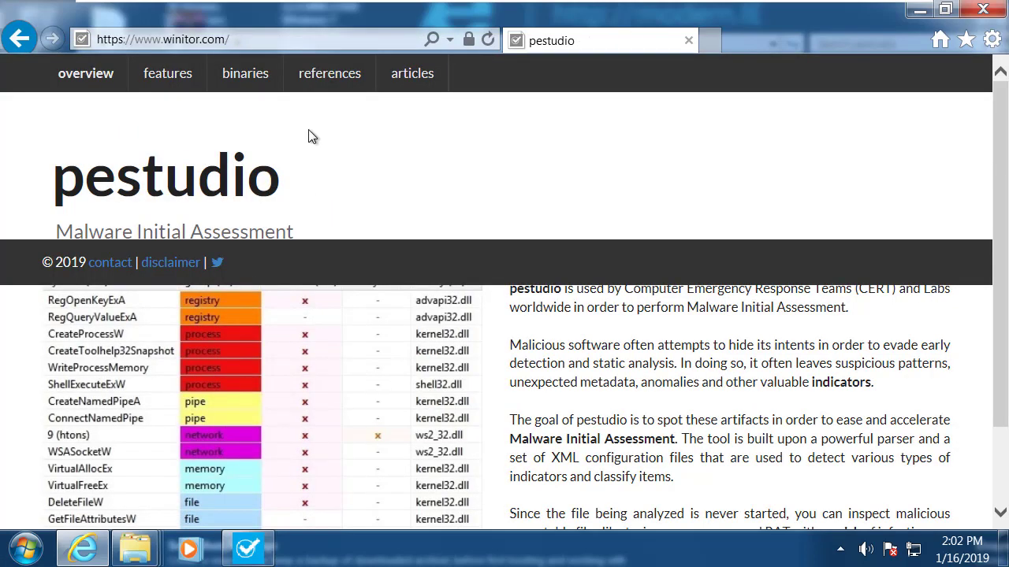
pyautogui.click(263, 82)
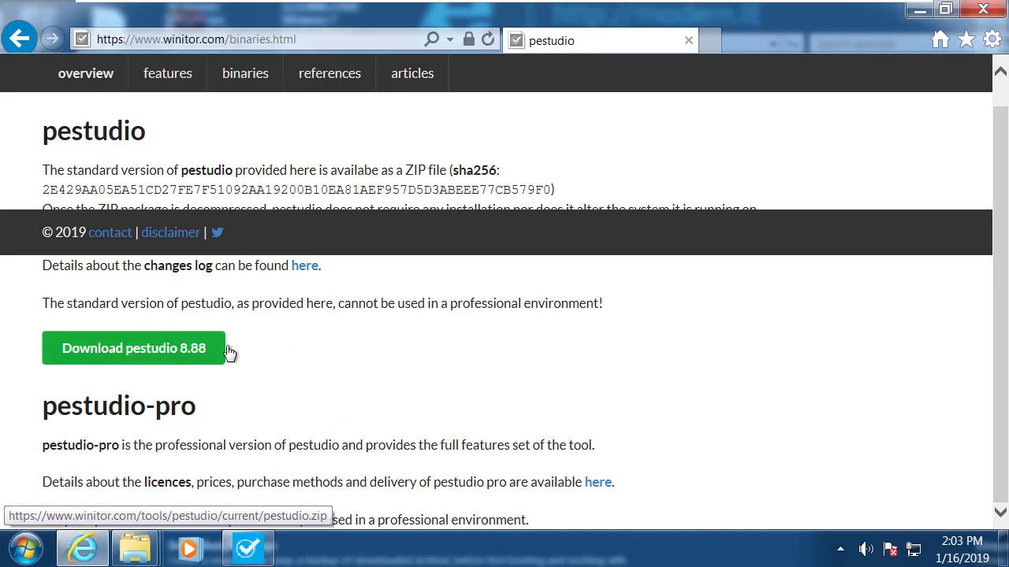
pyautogui.scroll(1, 266, 335)
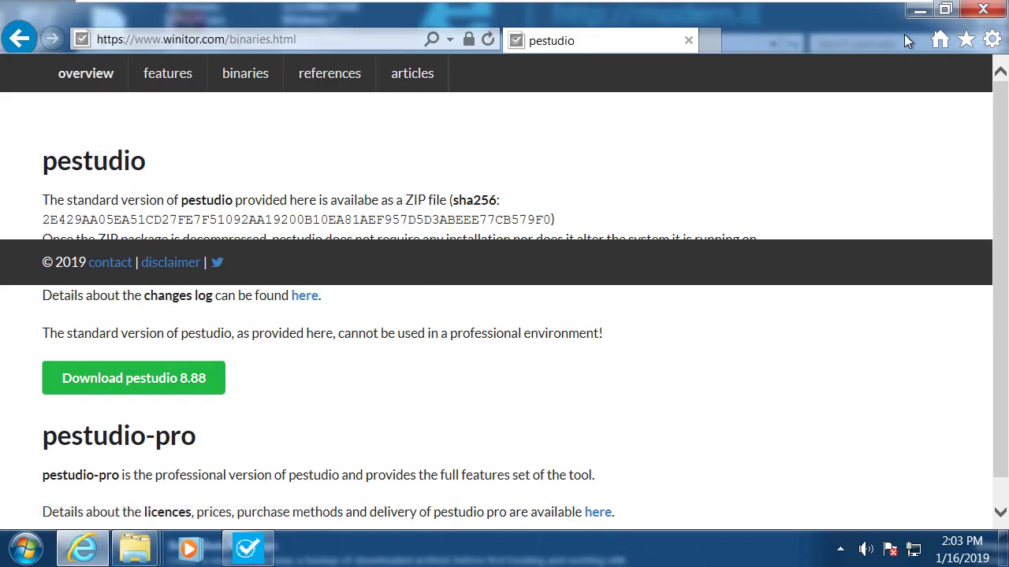
# Switch from the browser to the extracted pestudio folder and locate the pestudio application in it.
pyautogui.click(917, 12)
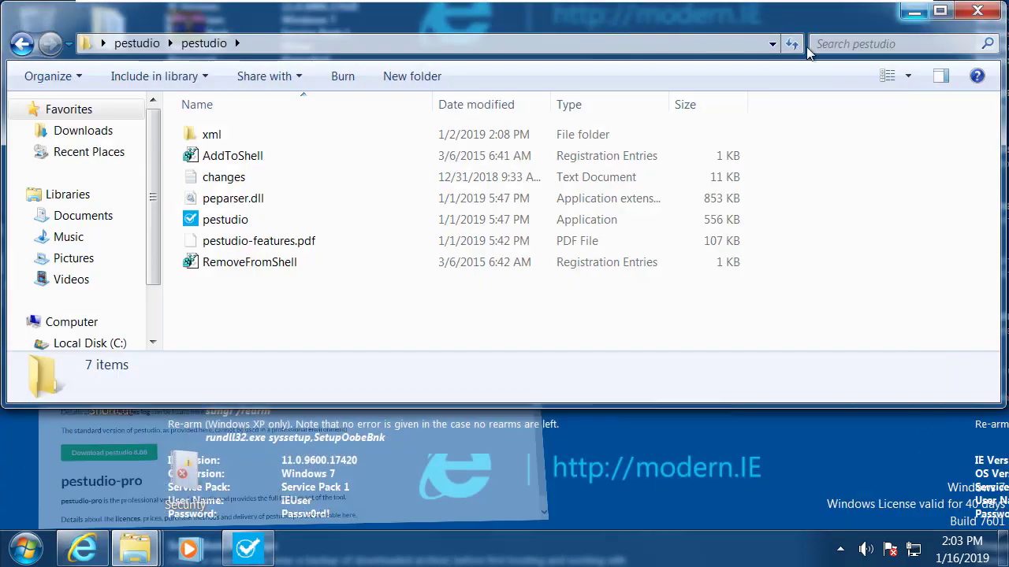
pyautogui.moveTo(237, 19); pyautogui.dragTo(287, 22)
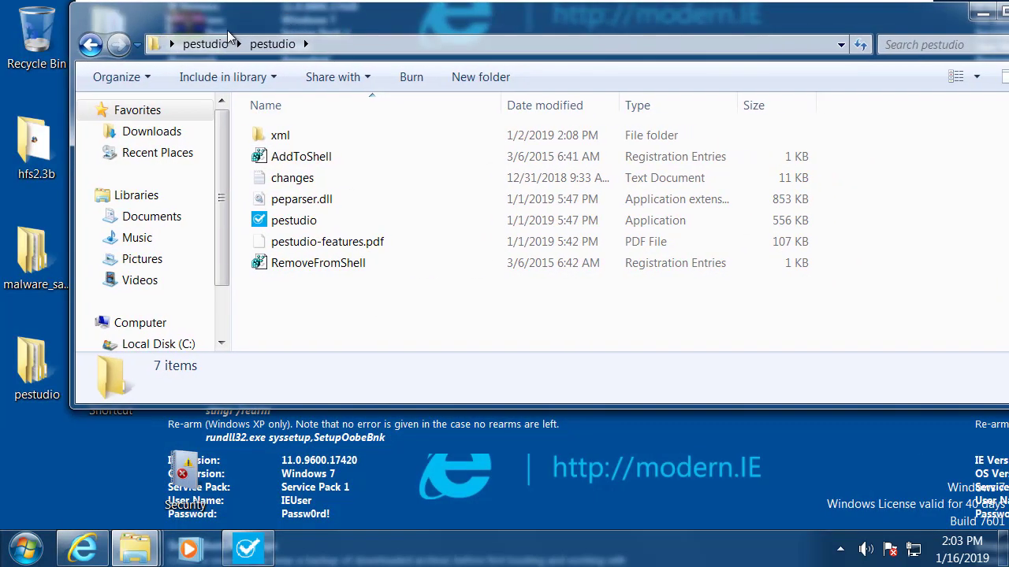
pyautogui.click(204, 43)
pyautogui.doubleClick(283, 139)
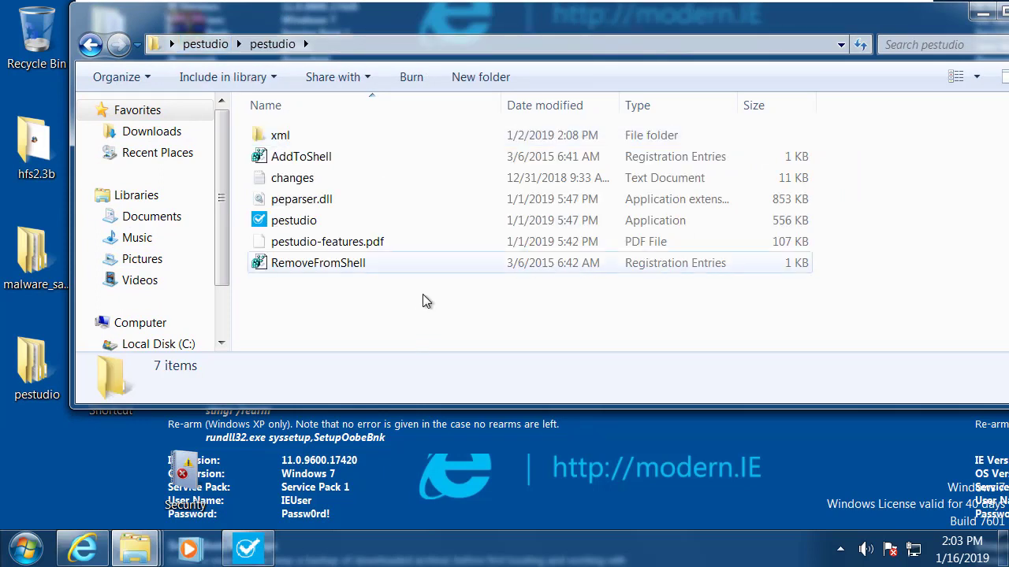
pyautogui.click(282, 220)
pyautogui.click(363, 293)
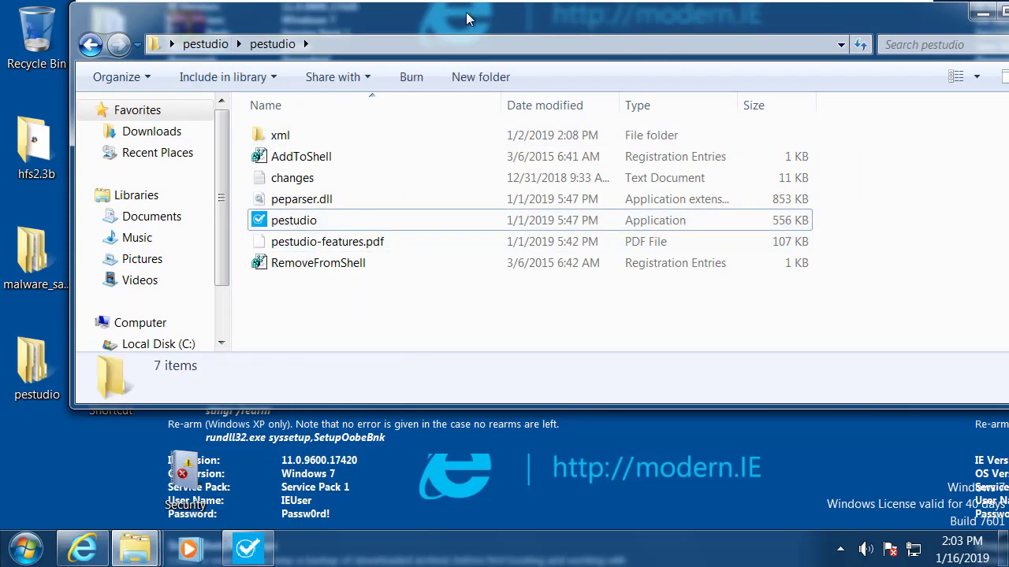
pyautogui.moveTo(384, 369); pyautogui.dragTo(354, 371)
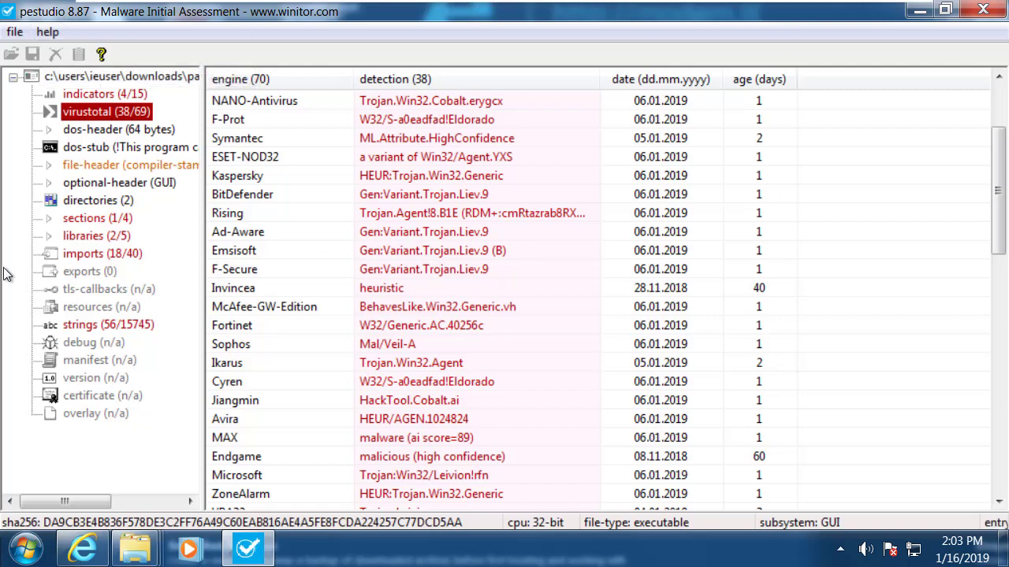
pyautogui.press('Num_Lock')
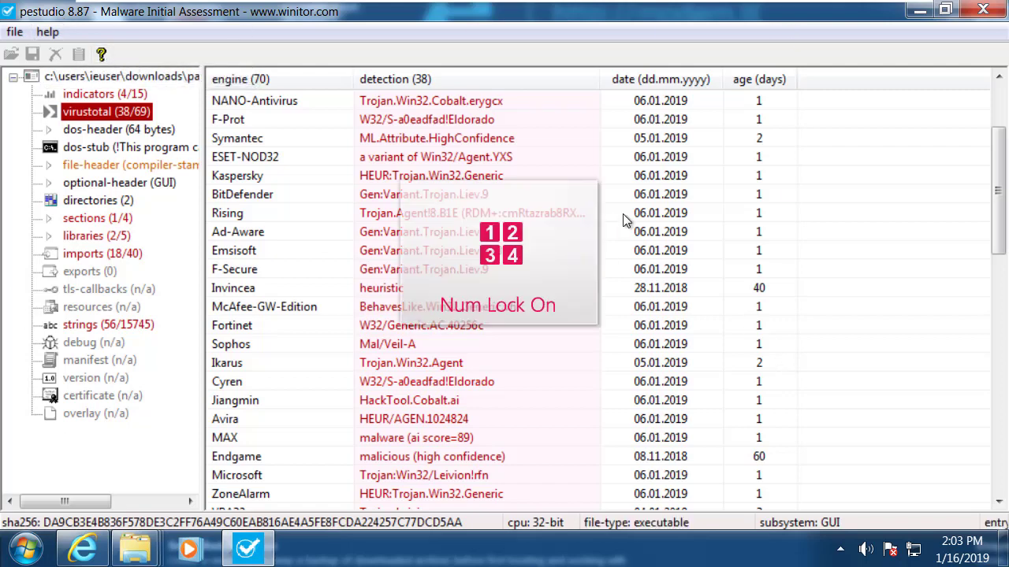
pyautogui.press('Num_Lock')
pyautogui.moveTo(753, 6)
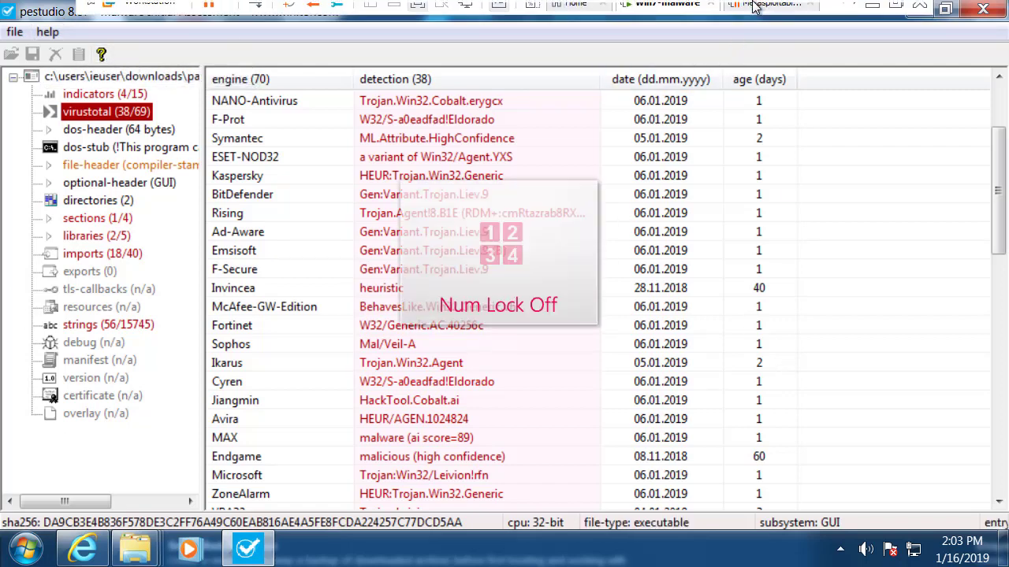
pyautogui.press('Num_Lock')
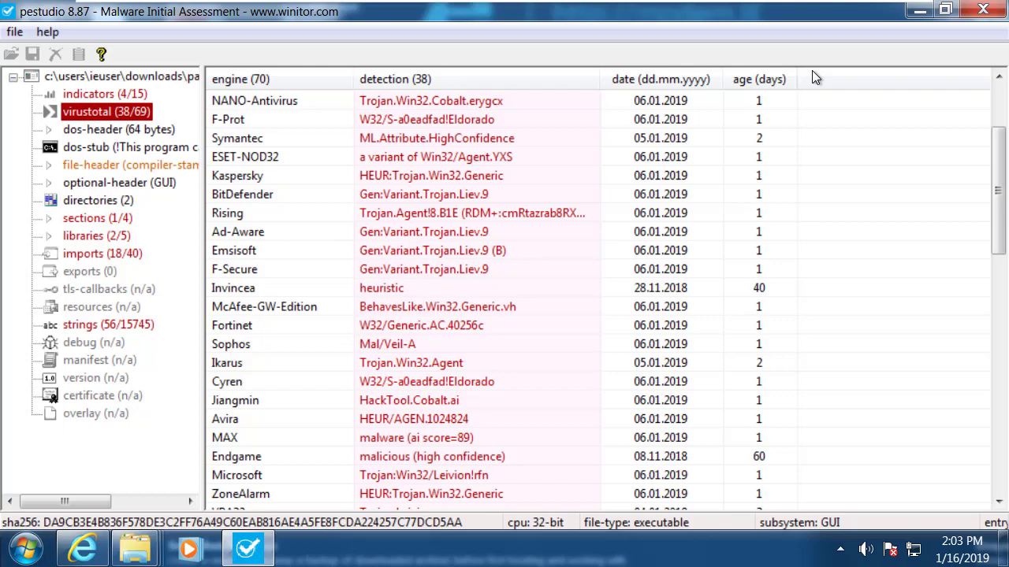
pyautogui.press('Num_Lock')
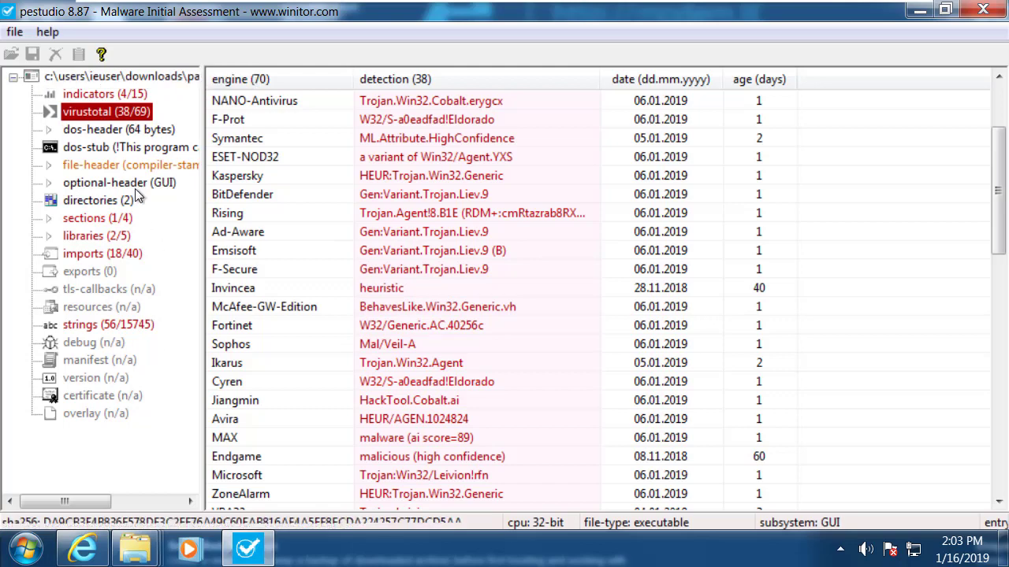
# Show the sample's indicators in pestudio and examine the severity 1 entries and the suspicious PointerToSymbolTable entry.
pyautogui.click(127, 130)
pyautogui.click(124, 96)
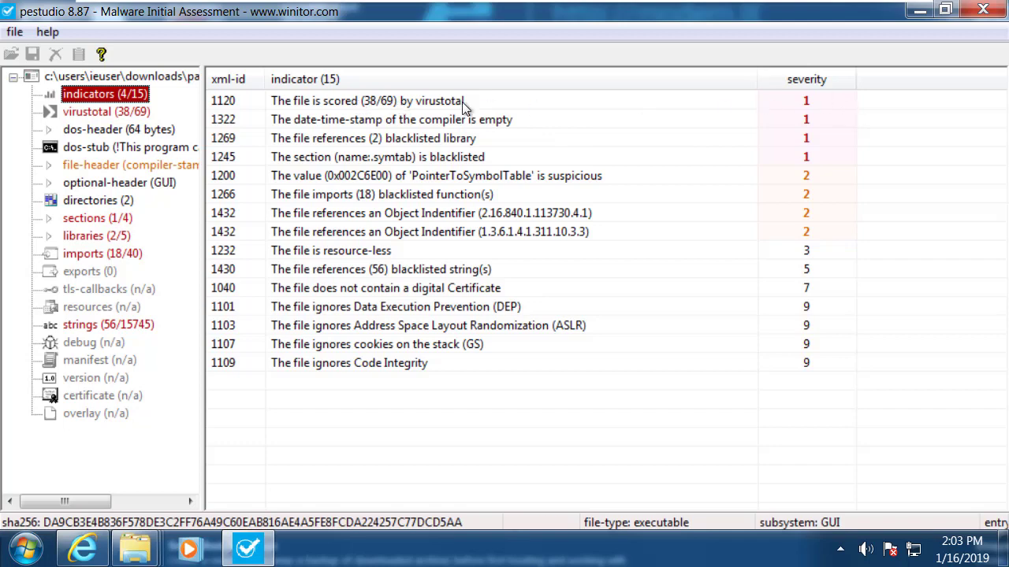
pyautogui.moveTo(368, 108); pyautogui.dragTo(369, 157)
pyautogui.click(371, 139)
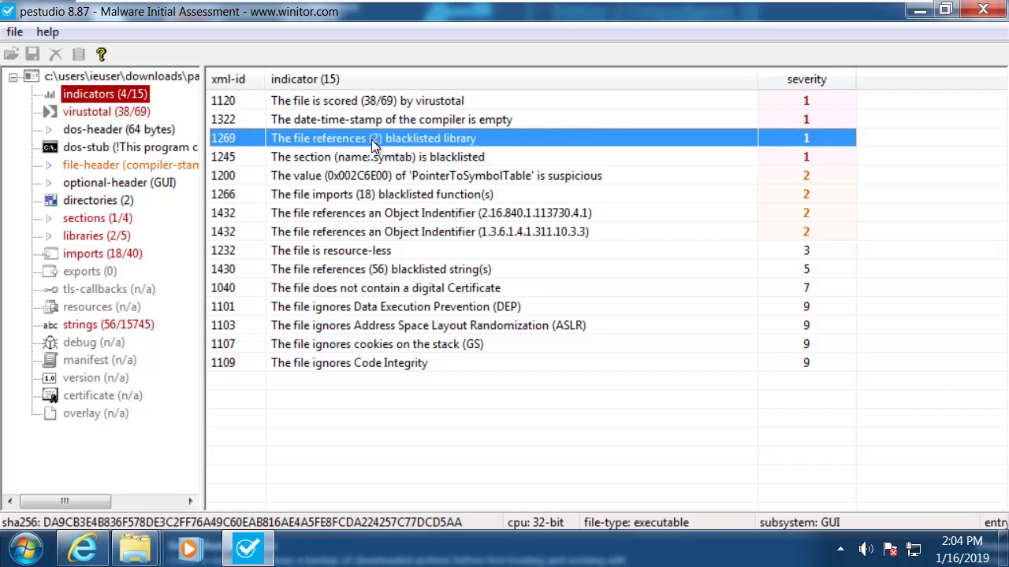
pyautogui.click(376, 157)
pyautogui.click(390, 179)
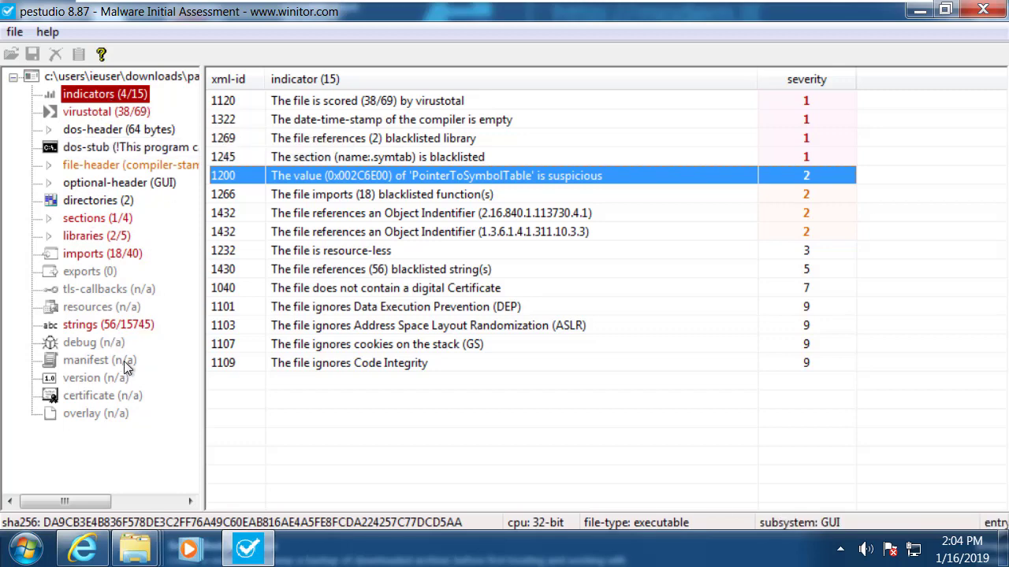
# Review the sample's VirusTotal detections, followed by its sections and libraries.
pyautogui.click(119, 115)
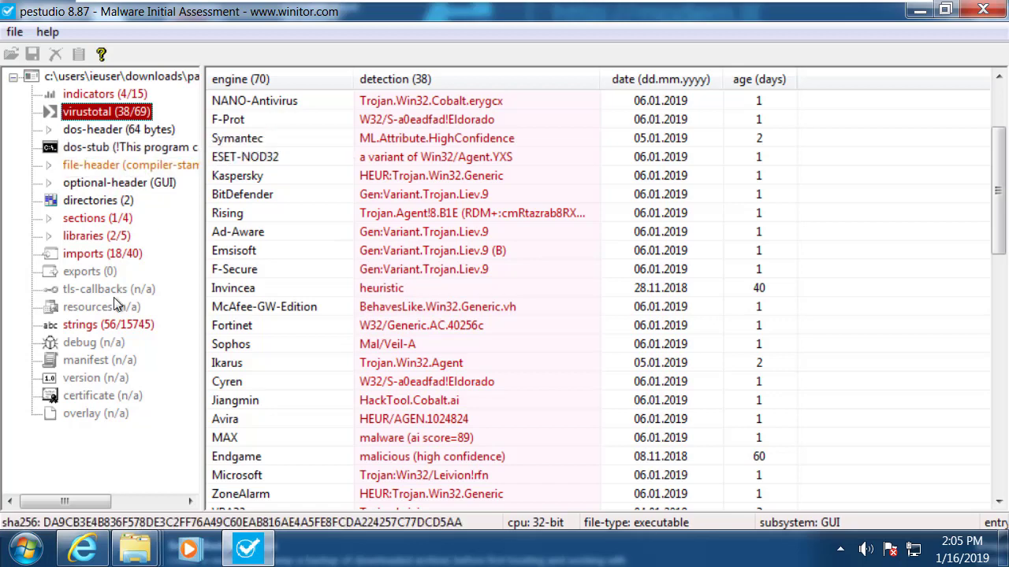
pyautogui.click(114, 219)
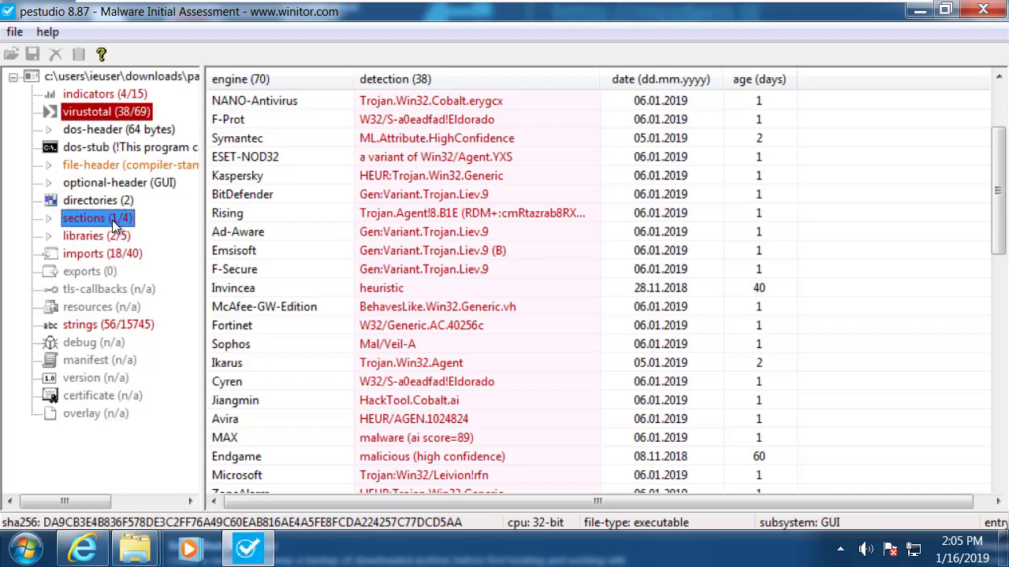
pyautogui.click(107, 240)
# Show the sample's imports and examine the blacklisted functions.
pyautogui.click(108, 254)
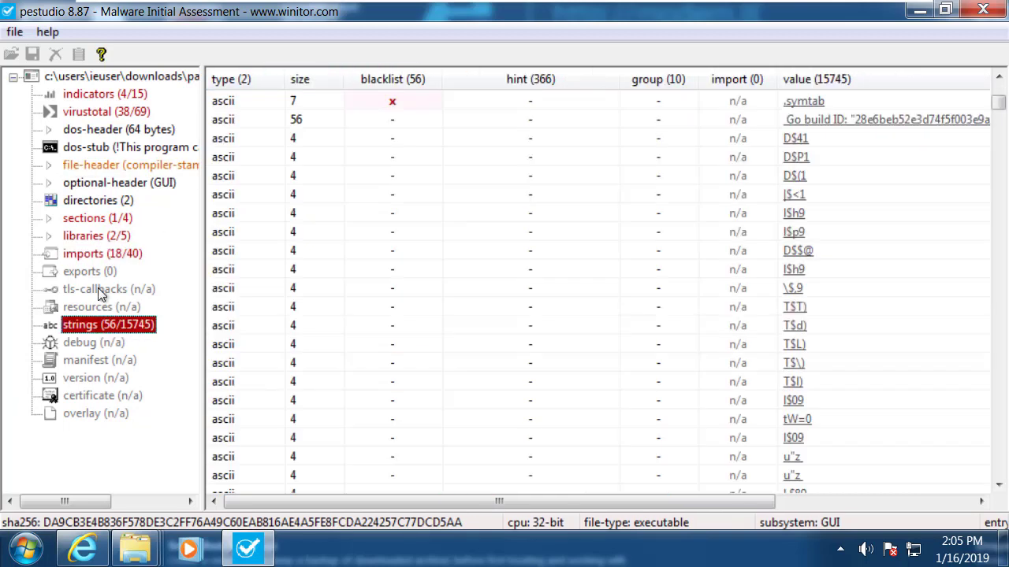
pyautogui.click(109, 256)
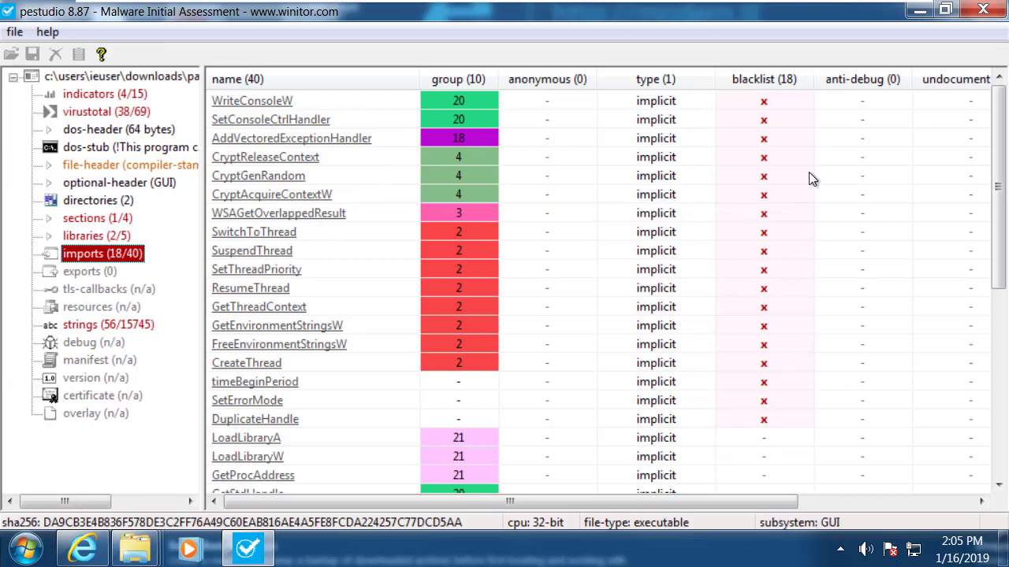
pyautogui.moveTo(1005, 171); pyautogui.dragTo(1001, 172)
# Find the string crypto/tls.(*Conn).VerifyHostname in the sample's strings, search Google for it from pestudio and review the results.
pyautogui.click(150, 329)
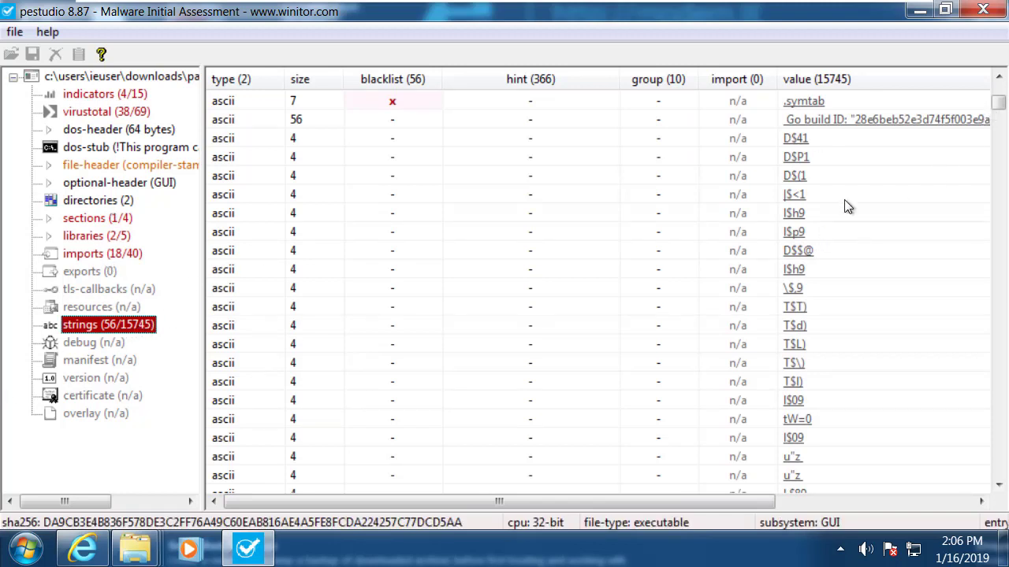
pyautogui.moveTo(998, 104); pyautogui.dragTo(994, 403)
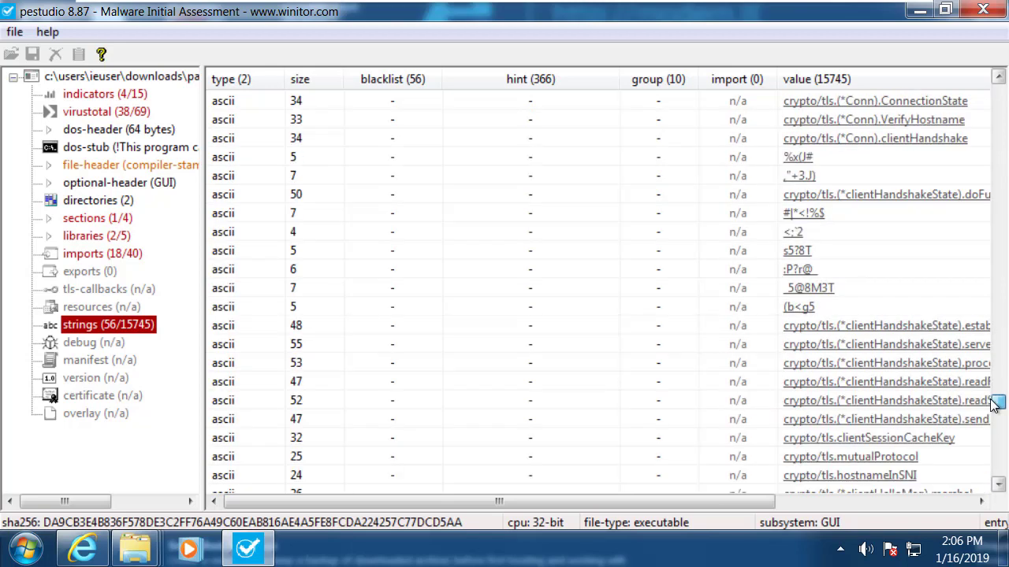
pyautogui.click(817, 123)
pyautogui.rightClick(817, 124)
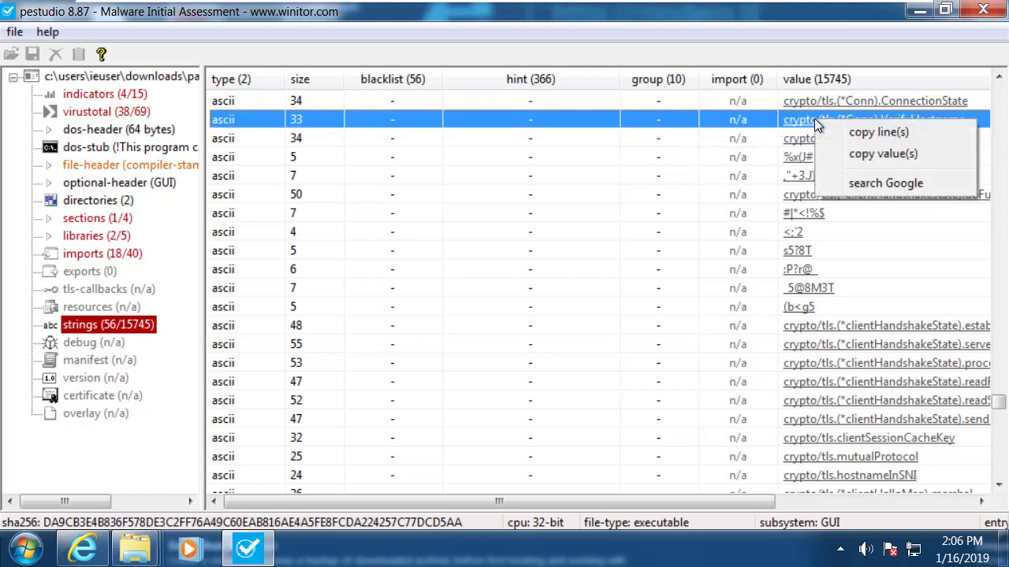
pyautogui.click(904, 189)
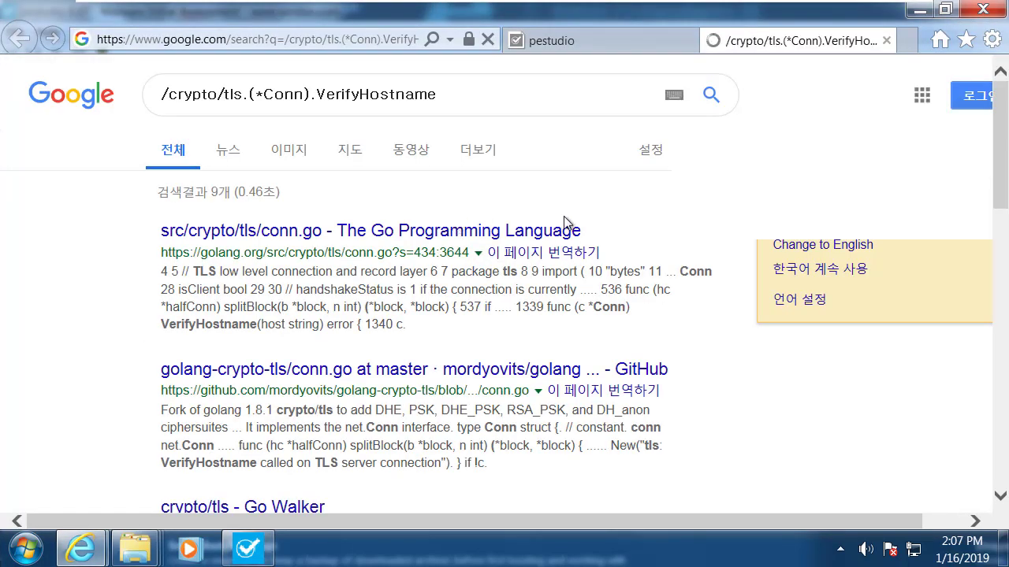
pyautogui.scroll(-2, 513, 252)
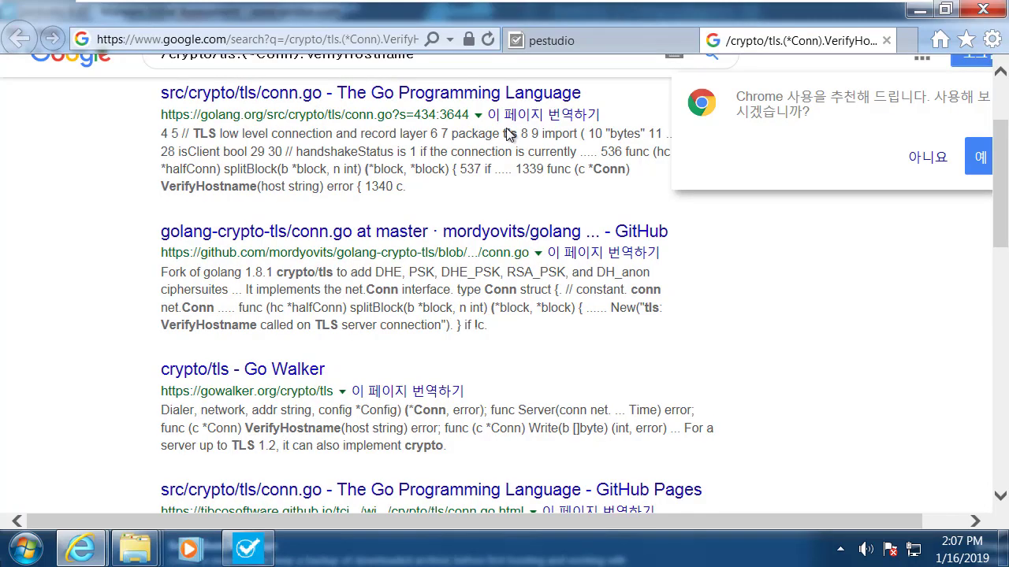
pyautogui.scroll(-2, 508, 138)
# Switch back to pestudio and examine the strings after the crypto/tls entries, through the net functions to the /var/lib/veil source paths.
pyautogui.hotkey('alt', 'Tab')
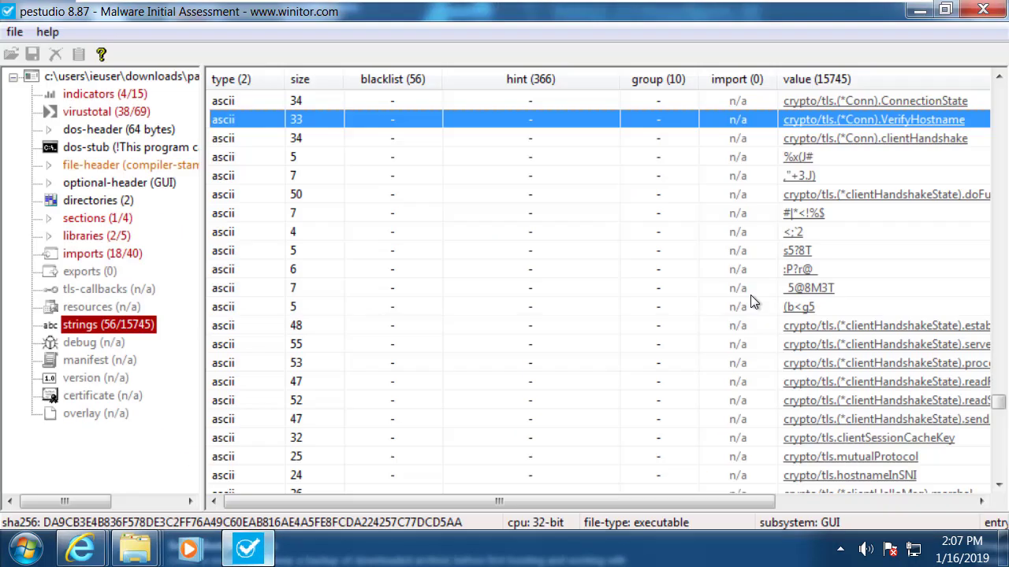
pyautogui.scroll(-10, 788, 272)
pyautogui.scroll(-12, 788, 272)
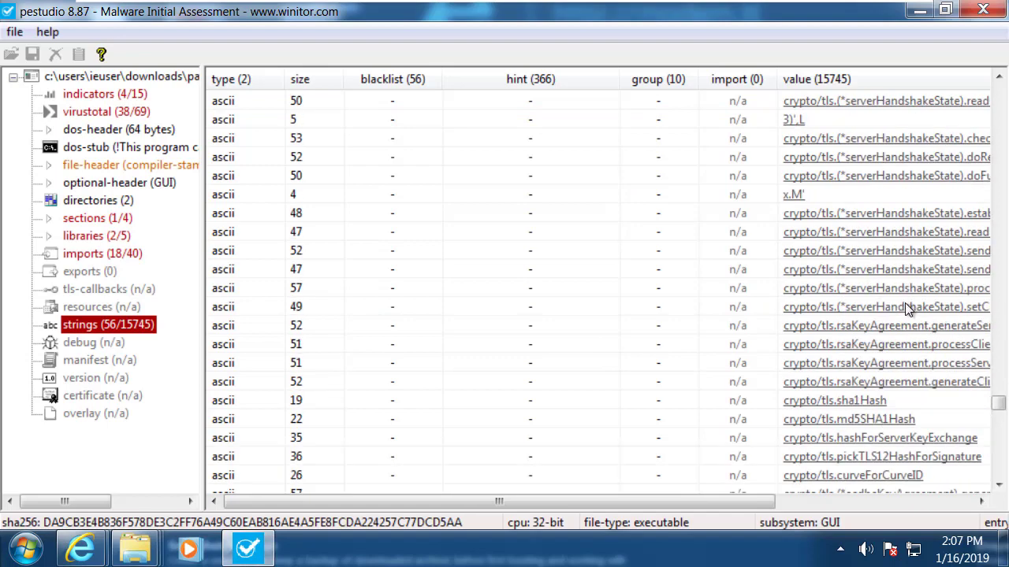
pyautogui.scroll(-12, 881, 293)
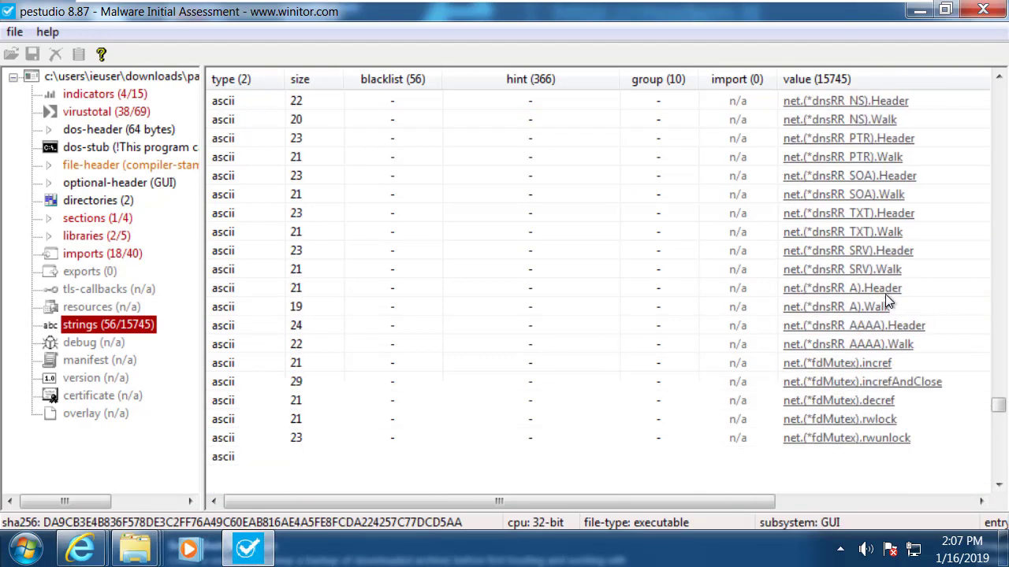
pyautogui.scroll(-20, 883, 307)
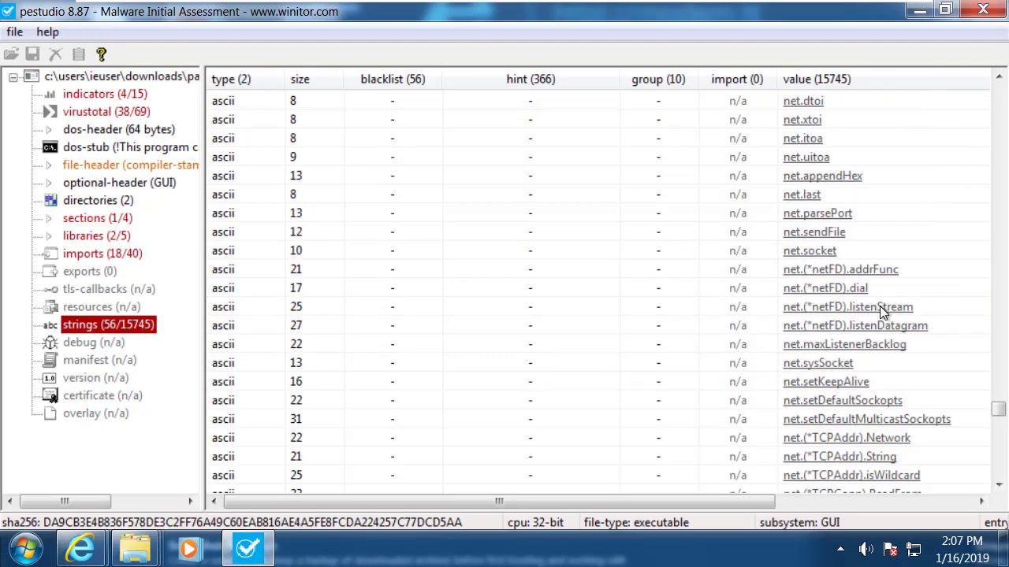
pyautogui.scroll(-13, 881, 314)
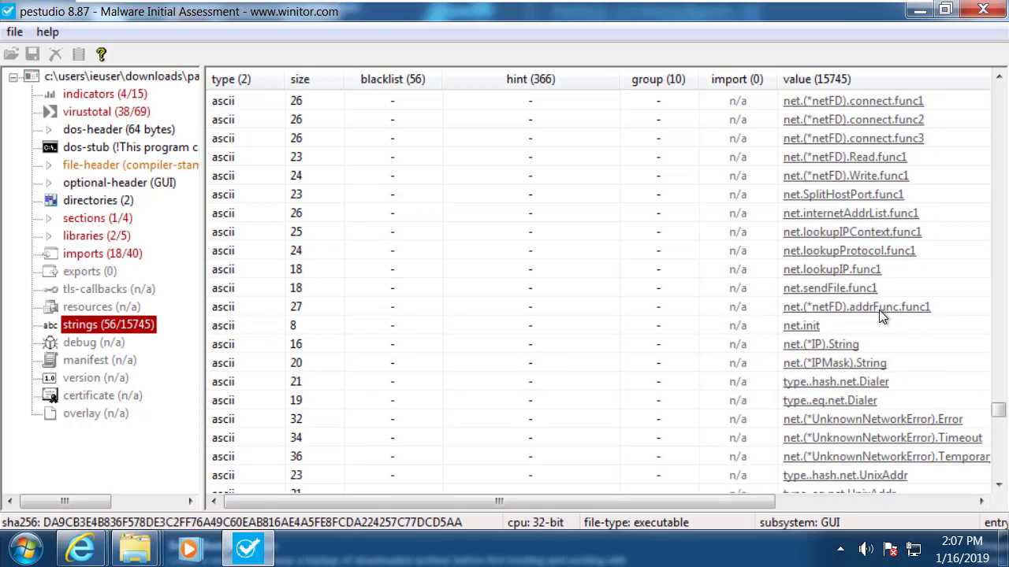
pyautogui.scroll(-10, 877, 323)
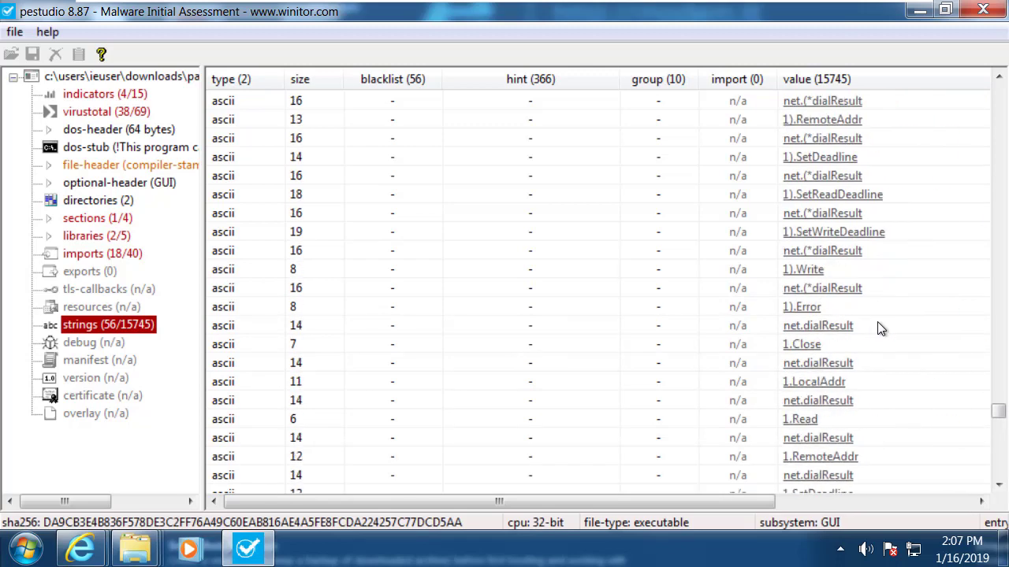
pyautogui.moveTo(998, 413); pyautogui.dragTo(998, 455)
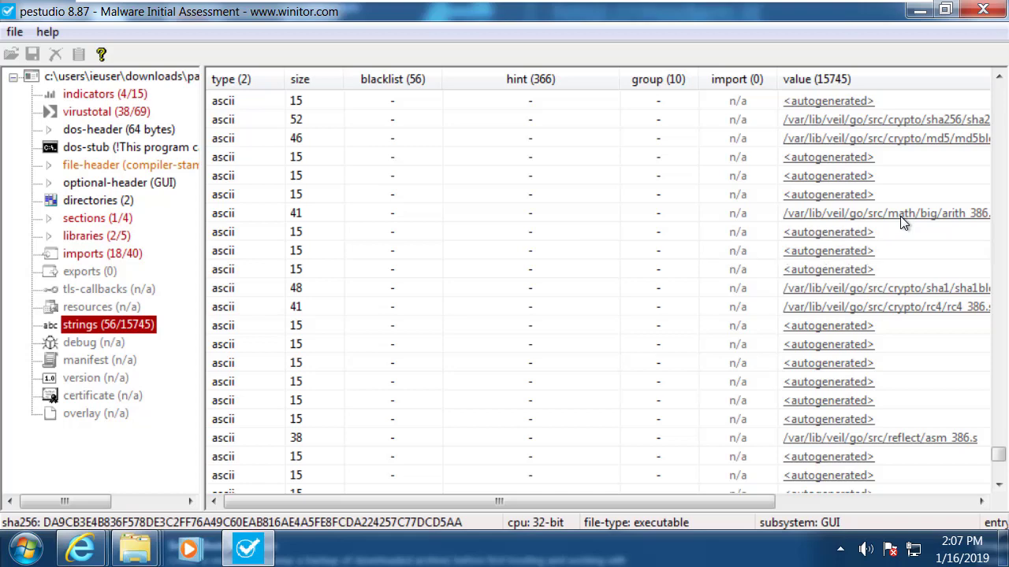
# Search Google from pestudio for the string /var/lib/veil/go/src/math/big/arith_386.s and review the results.
pyautogui.rightClick(902, 219)
pyautogui.click(898, 210)
pyautogui.rightClick(899, 211)
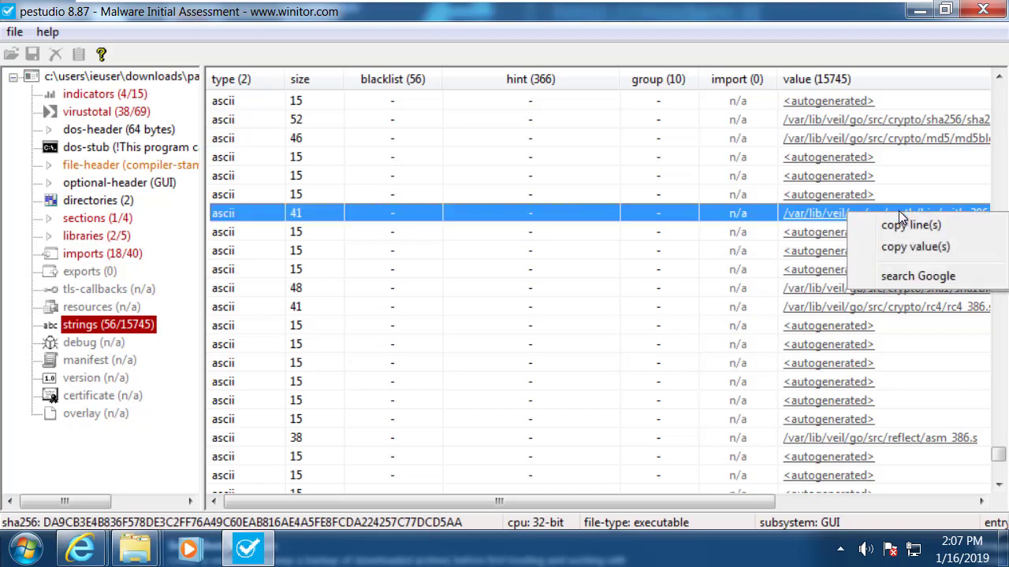
pyautogui.click(914, 273)
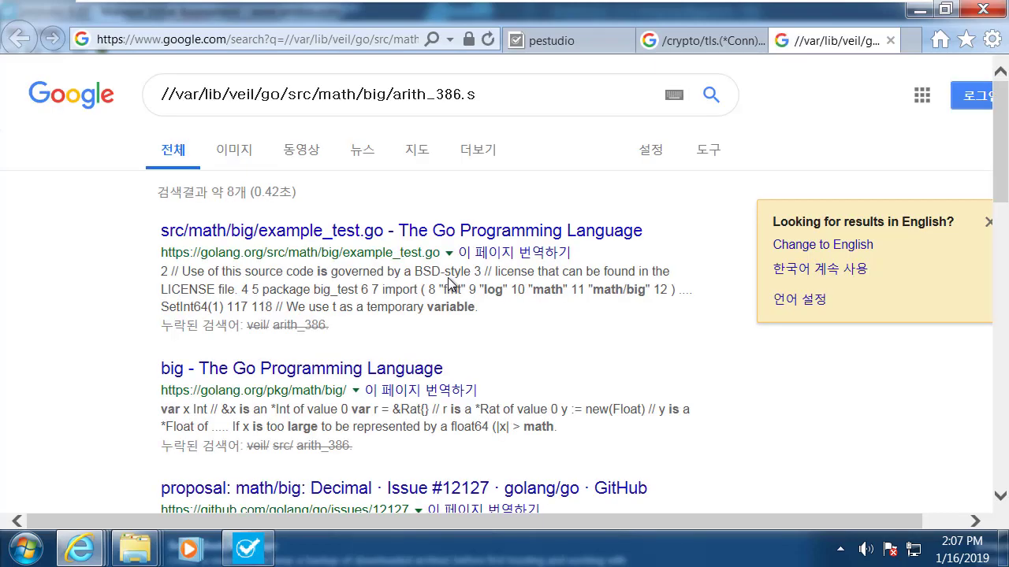
pyautogui.scroll(-2, 449, 284)
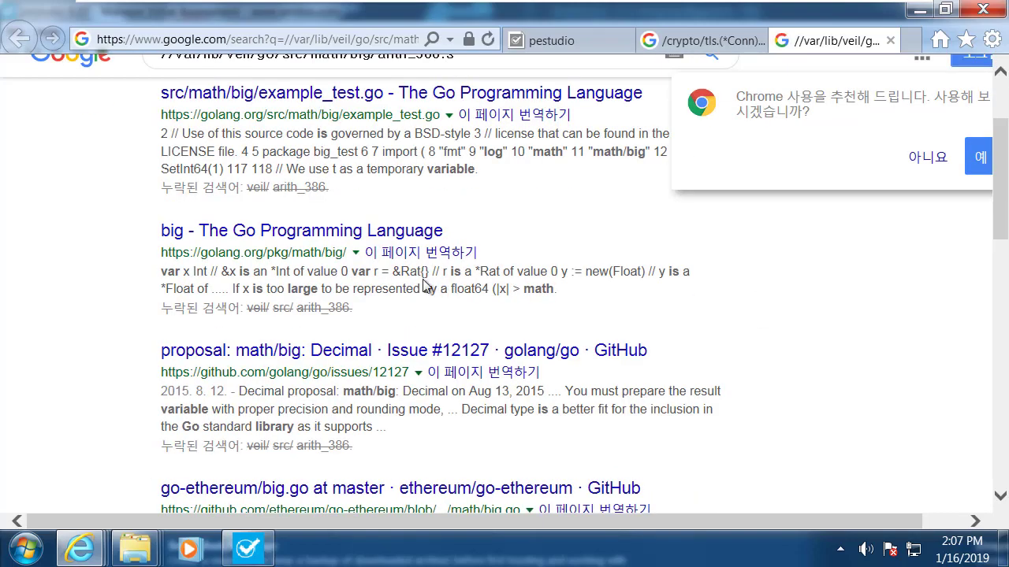
pyautogui.scroll(-3, 476, 282)
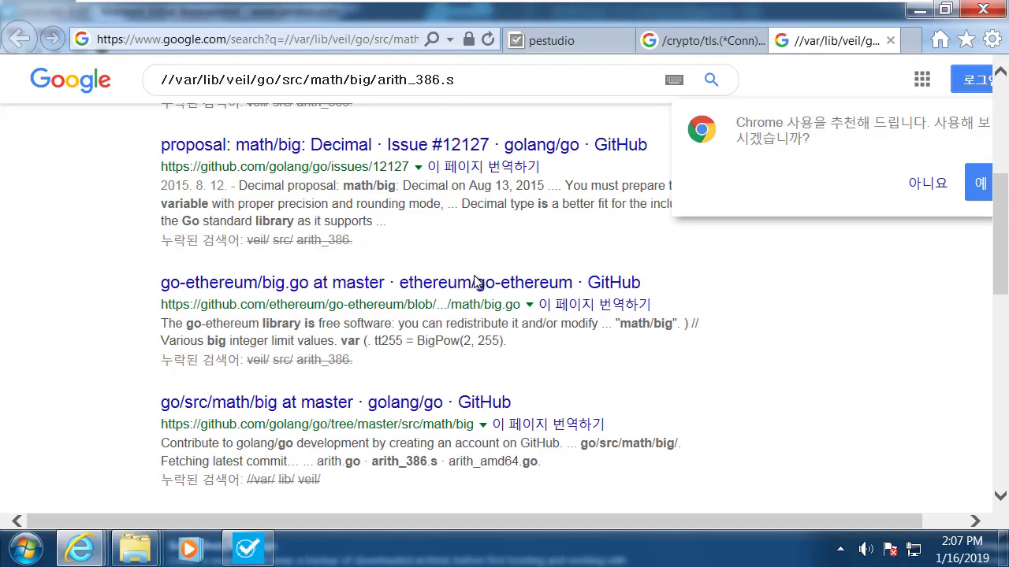
# Examine the rest of the Google results for the arith_386.s path and highlight the path in the first Hybrid Analysis result.
pyautogui.scroll(-3, 476, 282)
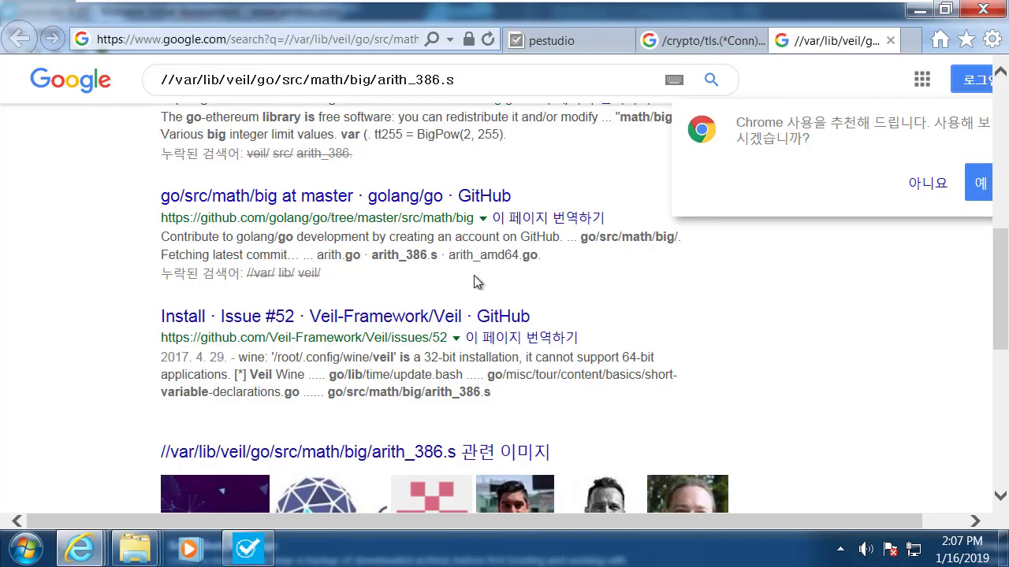
pyautogui.scroll(9, 476, 283)
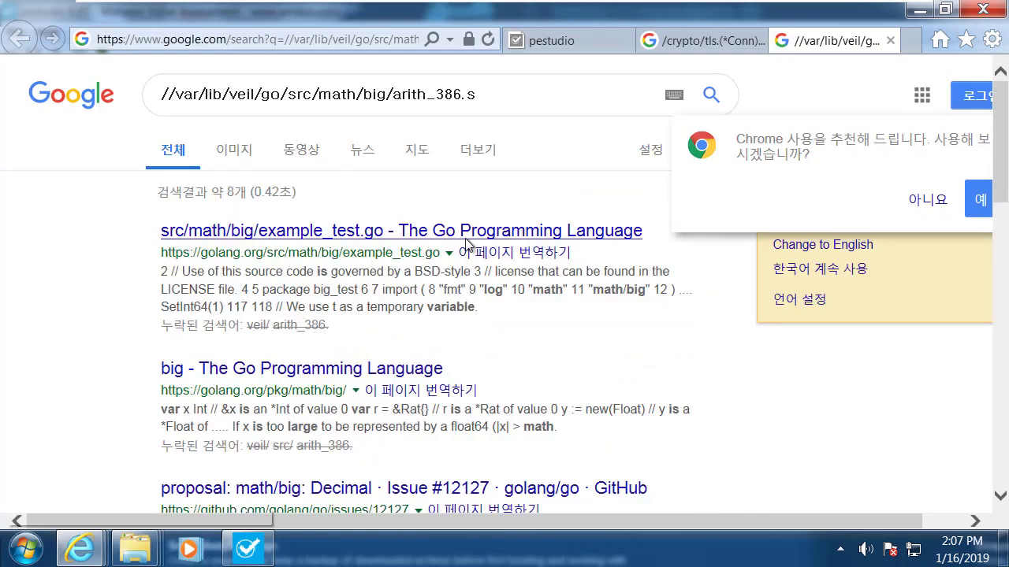
pyautogui.scroll(-6, 472, 267)
pyautogui.scroll(-10, 467, 242)
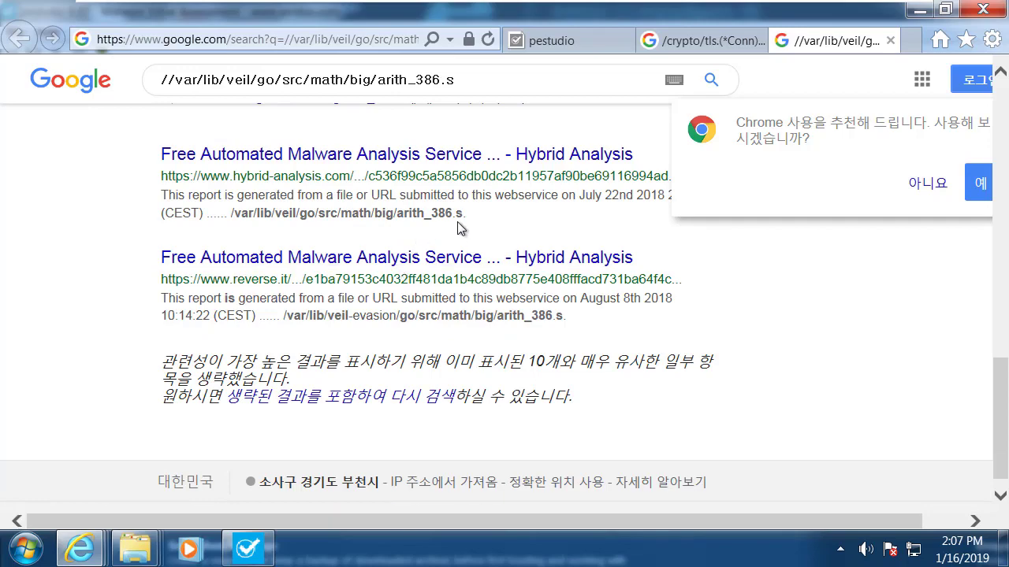
pyautogui.moveTo(463, 214); pyautogui.dragTo(245, 214)
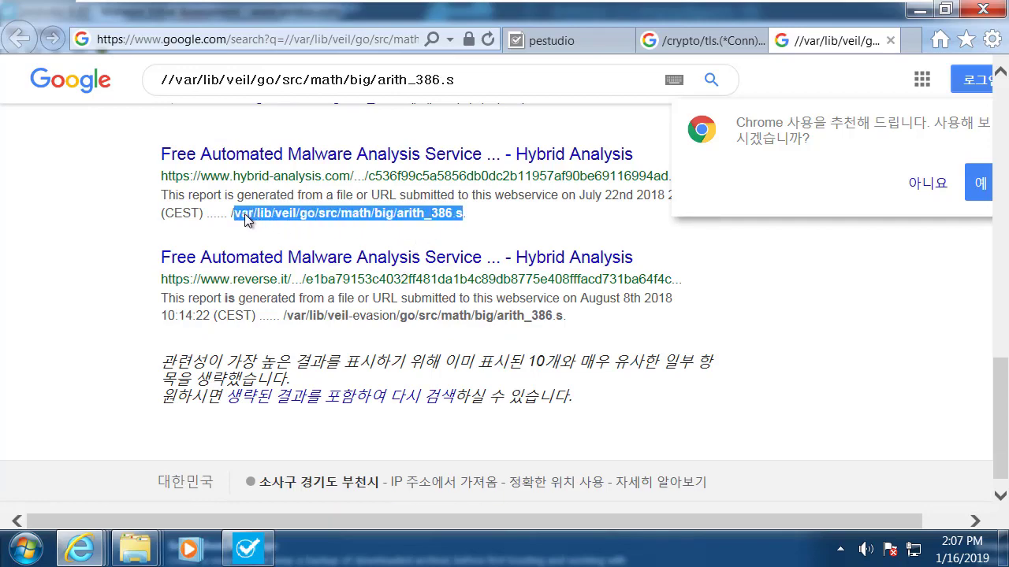
pyautogui.click(576, 225)
pyautogui.scroll(15, 513, 239)
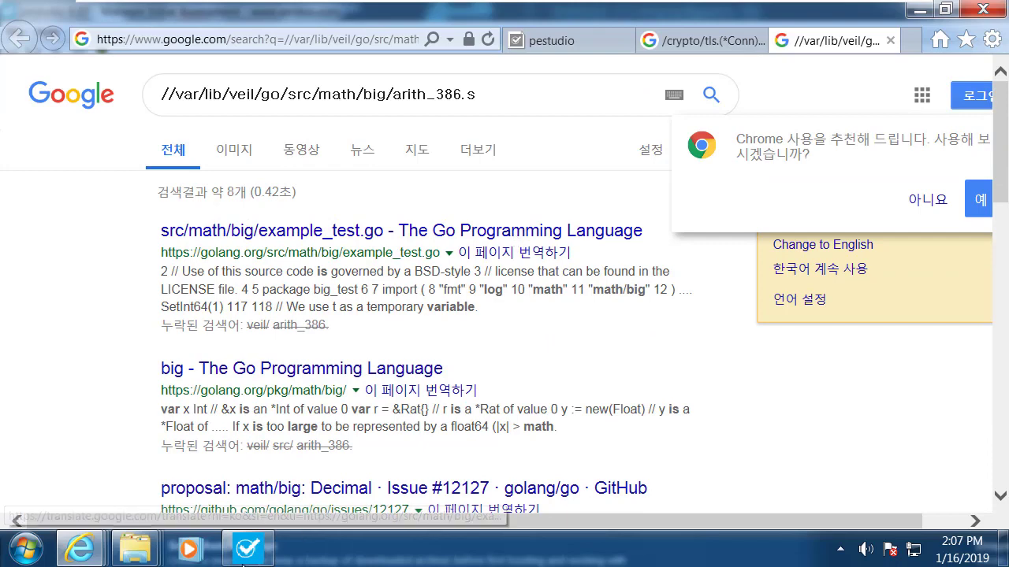
# Switch back to pestudio, show the sample's imports and look up the CryptGenRandom function on MSDN.
pyautogui.click(247, 548)
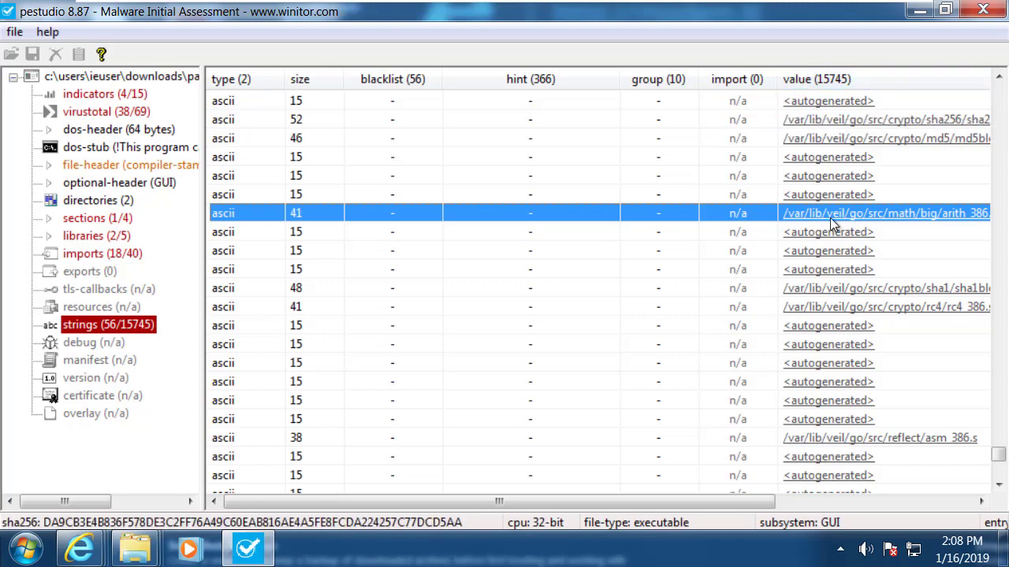
pyautogui.click(110, 258)
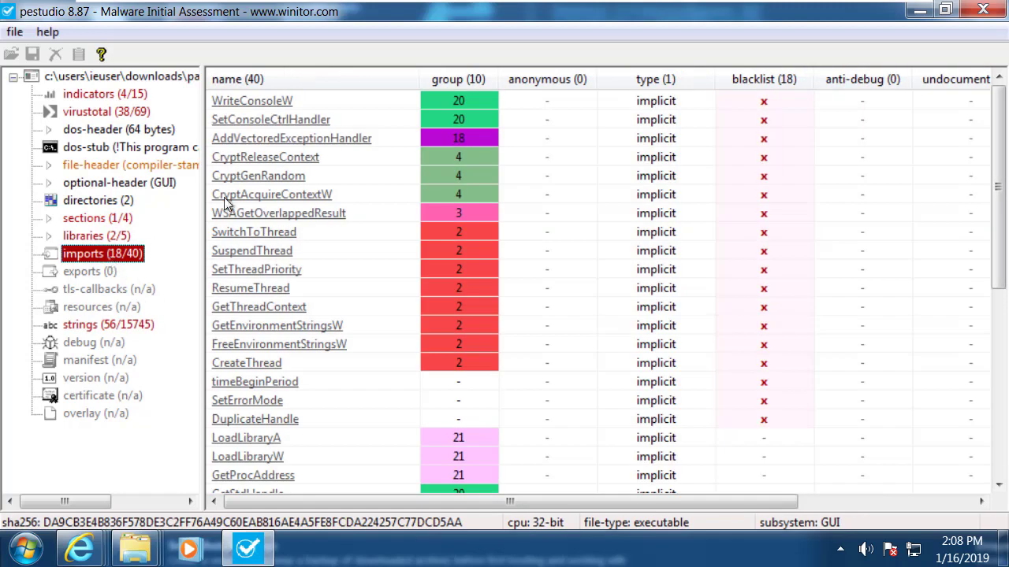
pyautogui.click(274, 184)
pyautogui.rightClick(274, 183)
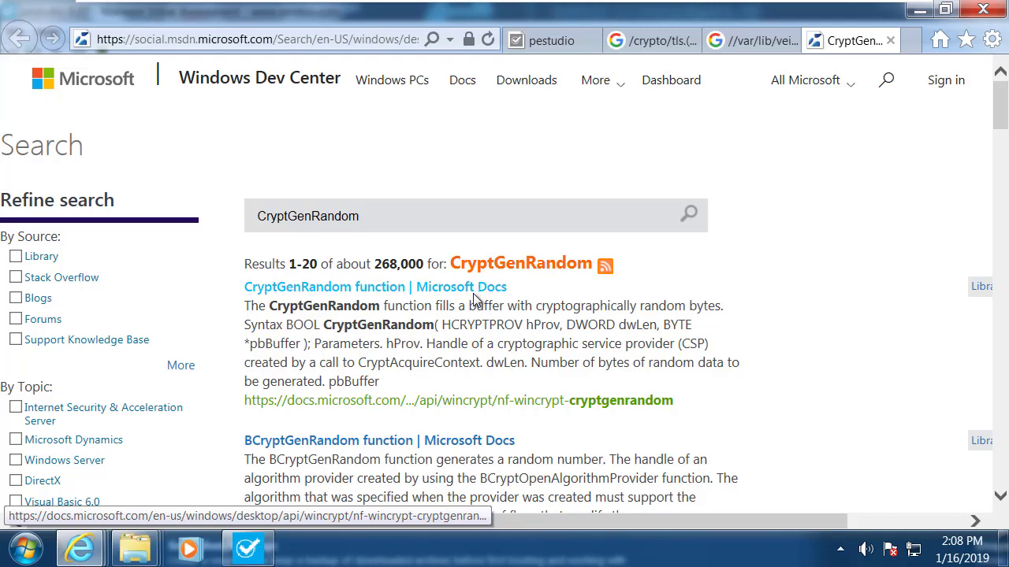
# Return to pestudio, examine the remaining imports down to CloseHandle and show the sample's strings again.
pyautogui.click(918, 14)
pyautogui.scroll(-7, 303, 212)
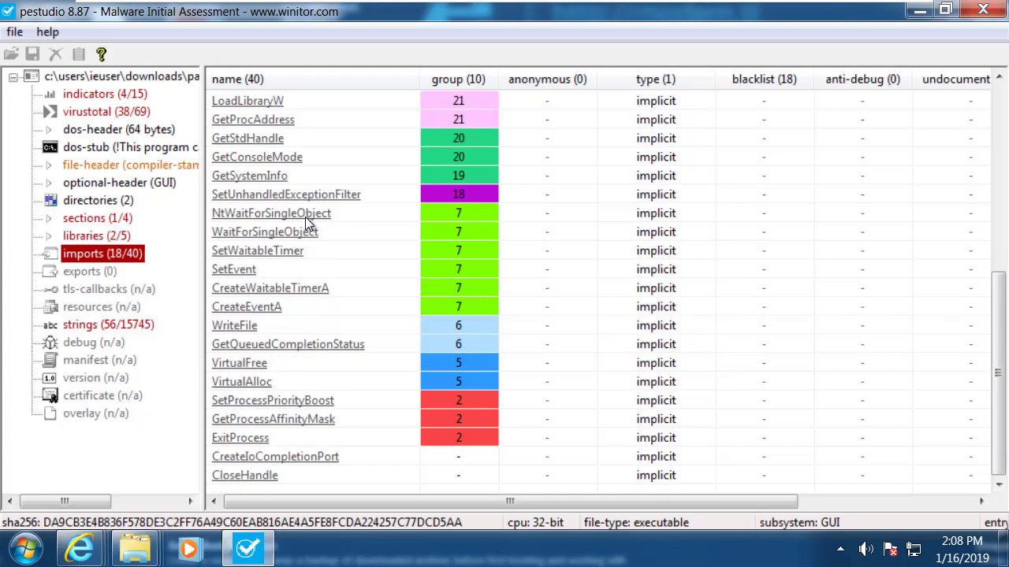
pyautogui.click(137, 329)
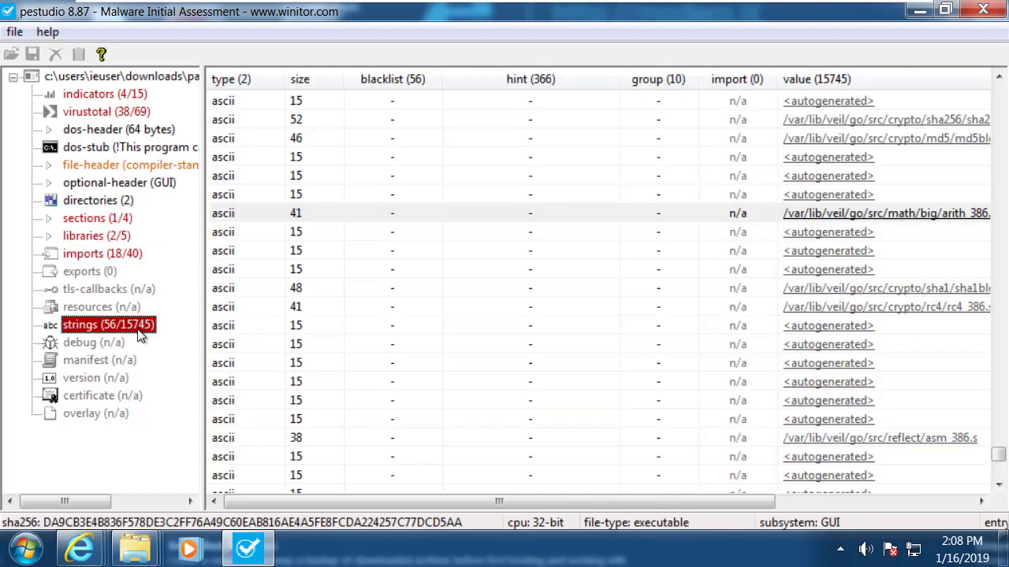